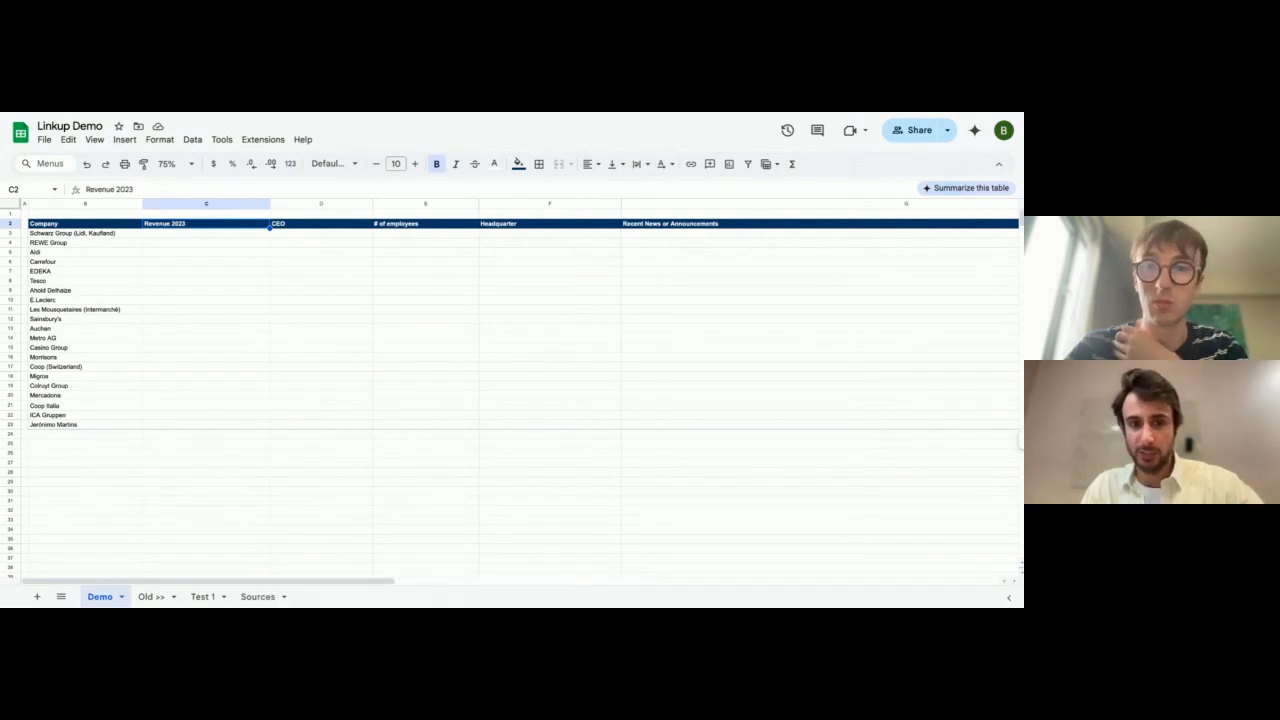
Open the sheet's Apps Script project and review the Linkup.gs code behind the custom search function
click(188, 235)
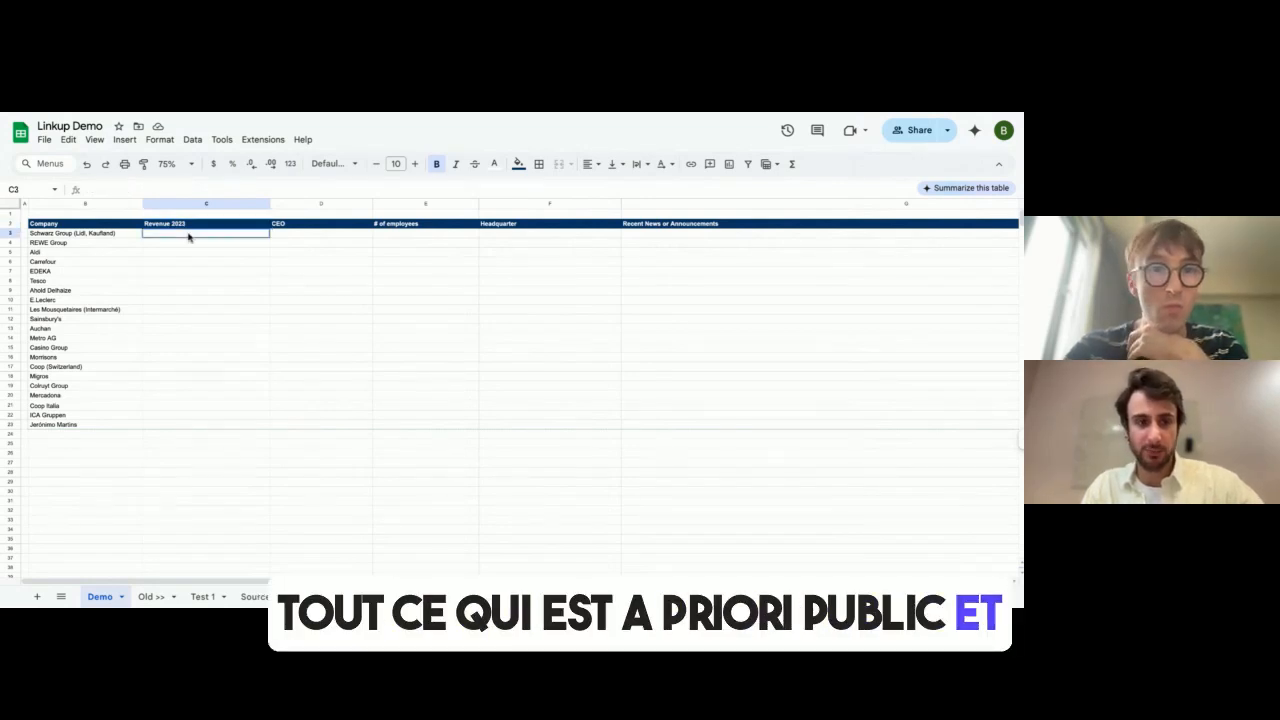
click(258, 142)
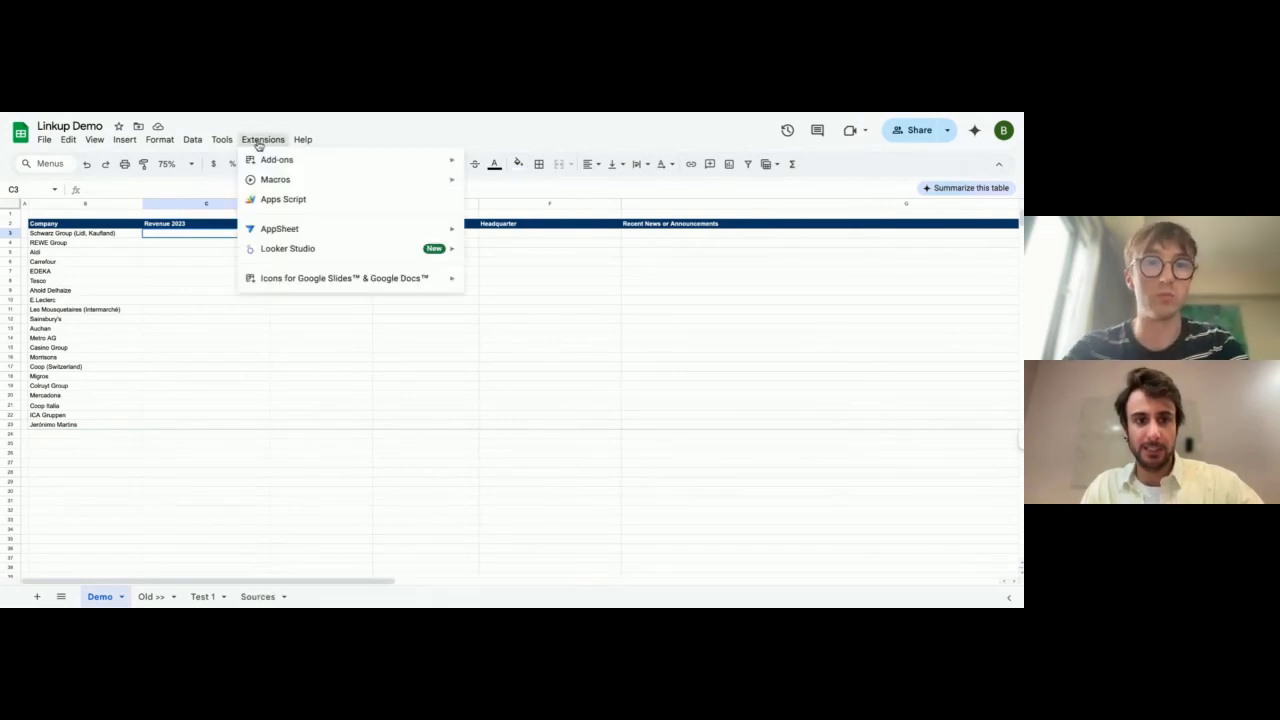
click(292, 203)
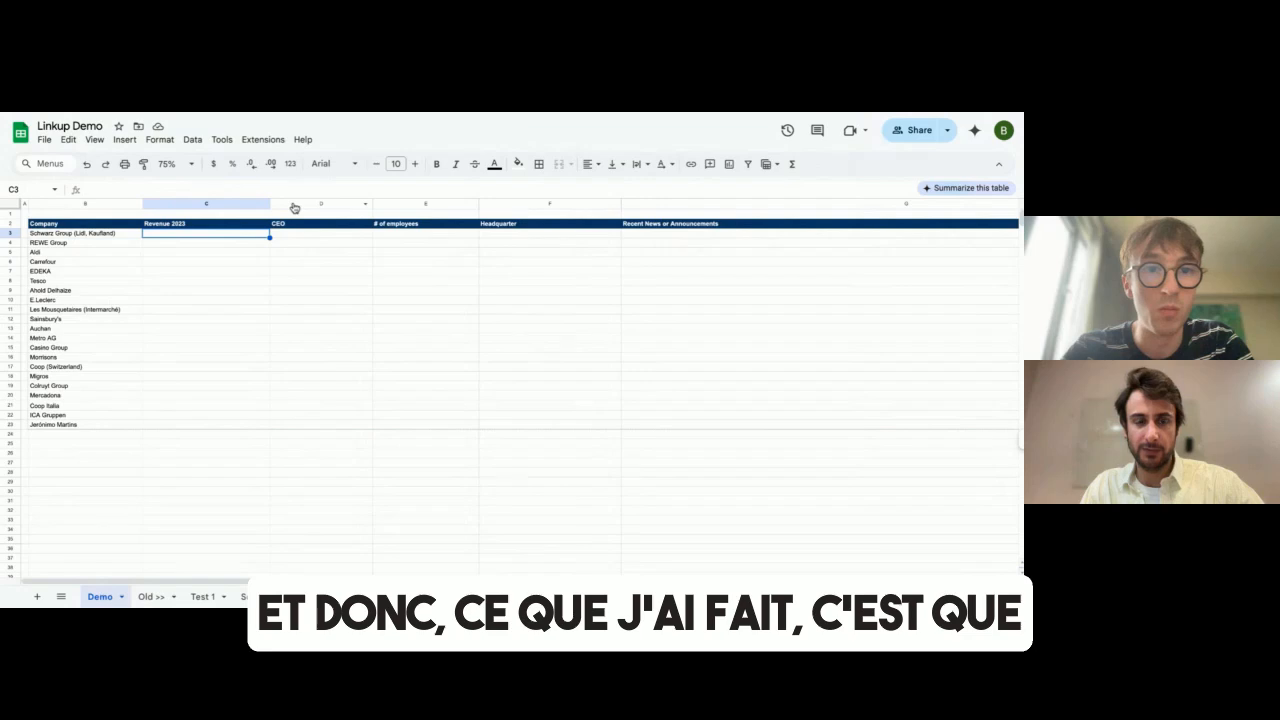
scroll(395, 322, down, 3)
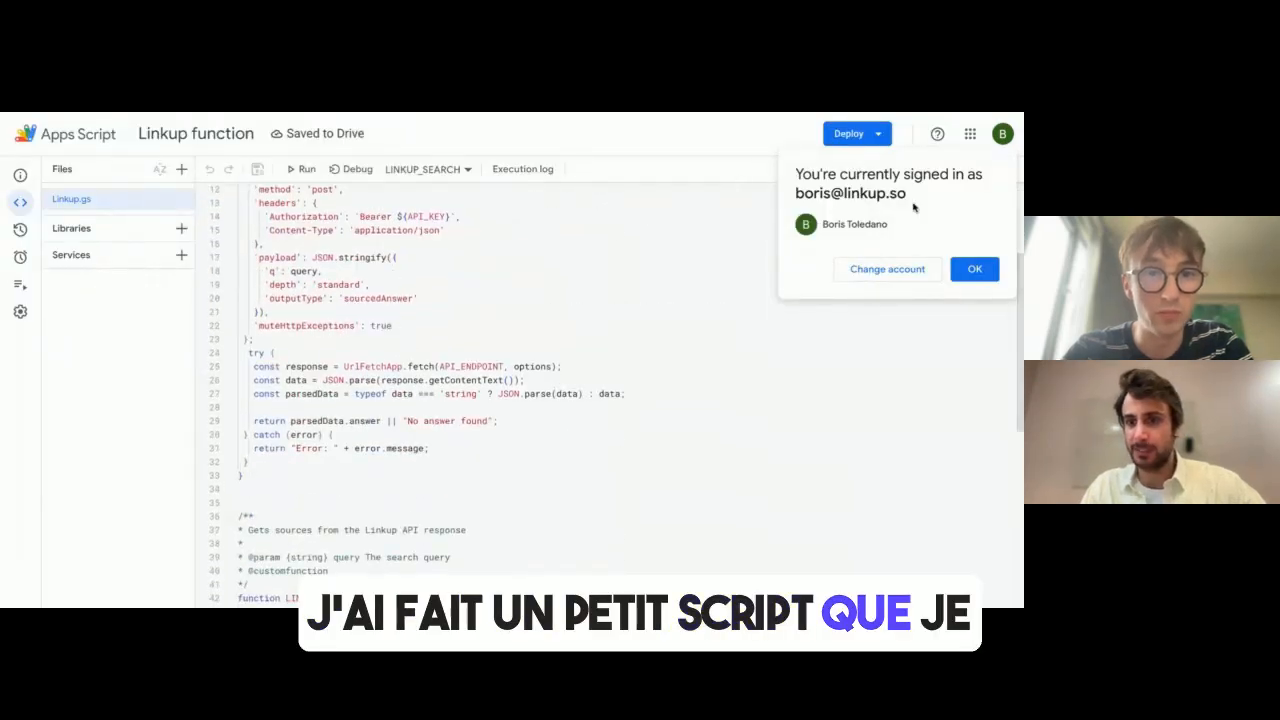
click(974, 270)
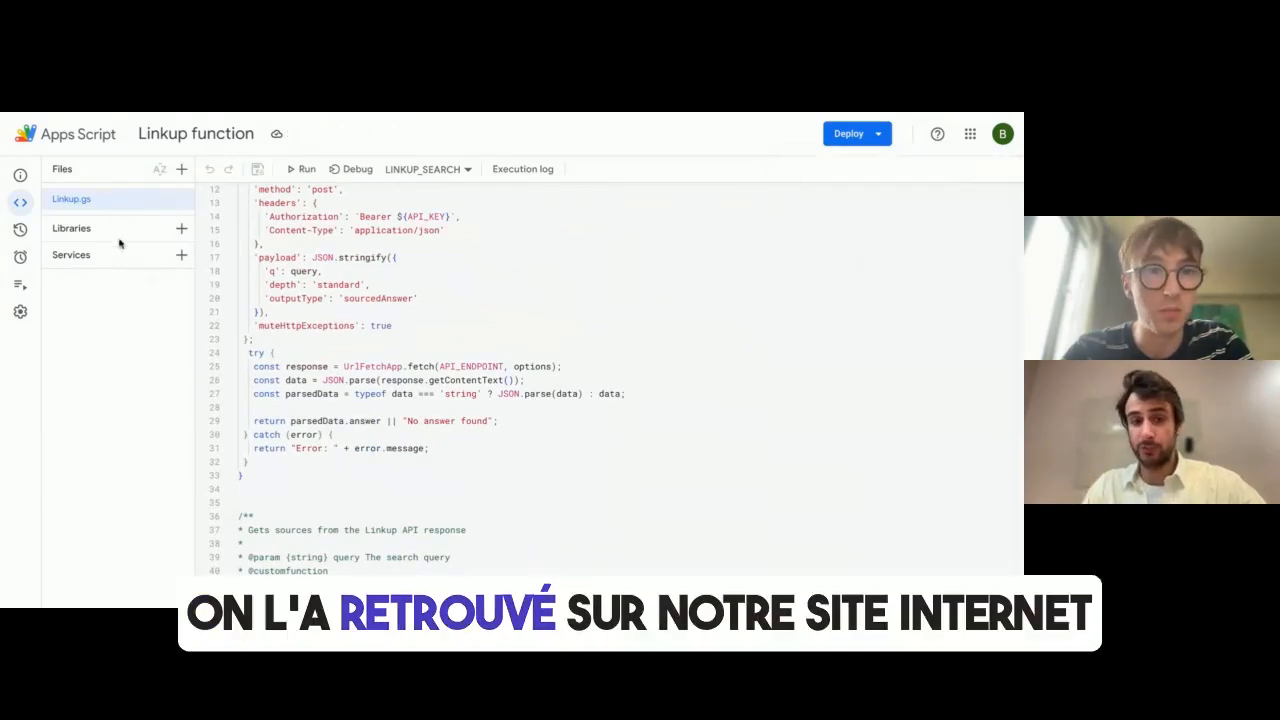
scroll(610, 380, down, 1)
scroll(610, 380, down, 1)
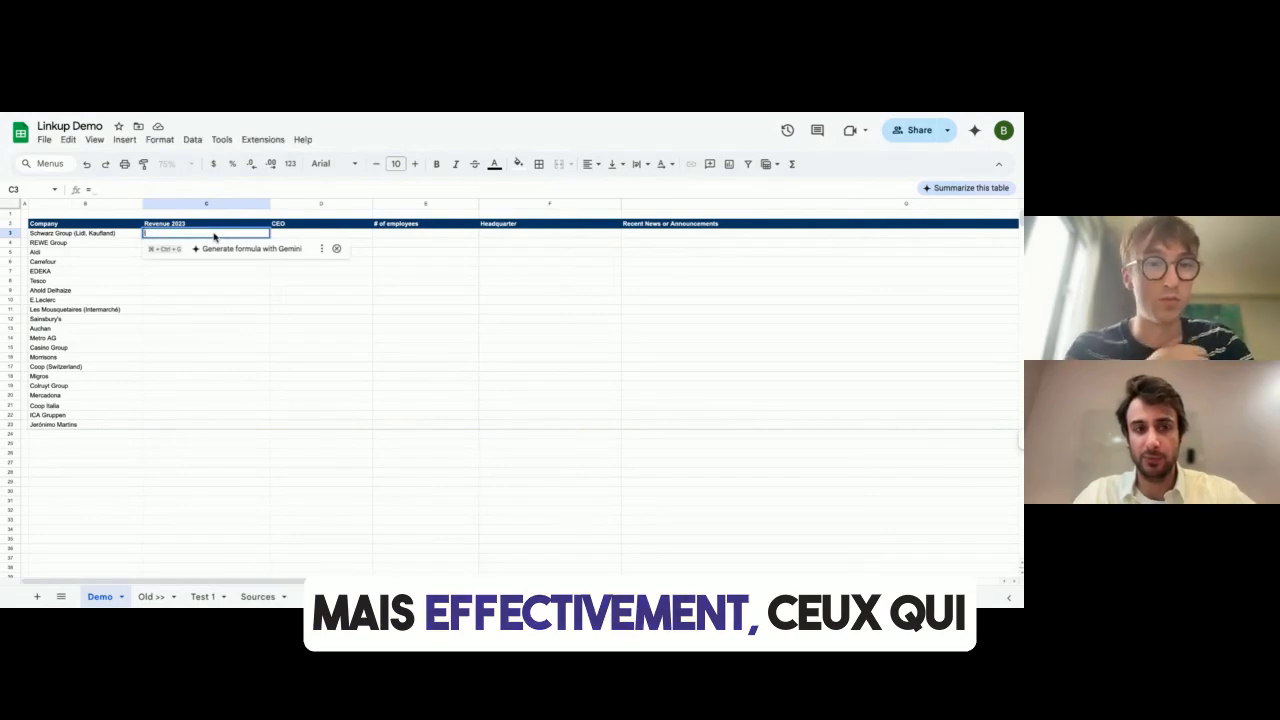
Begin a LINKUP_SEARCH formula in cell C3 with the query text "Provide following element" followed by a concatenation operator
key(Escape)
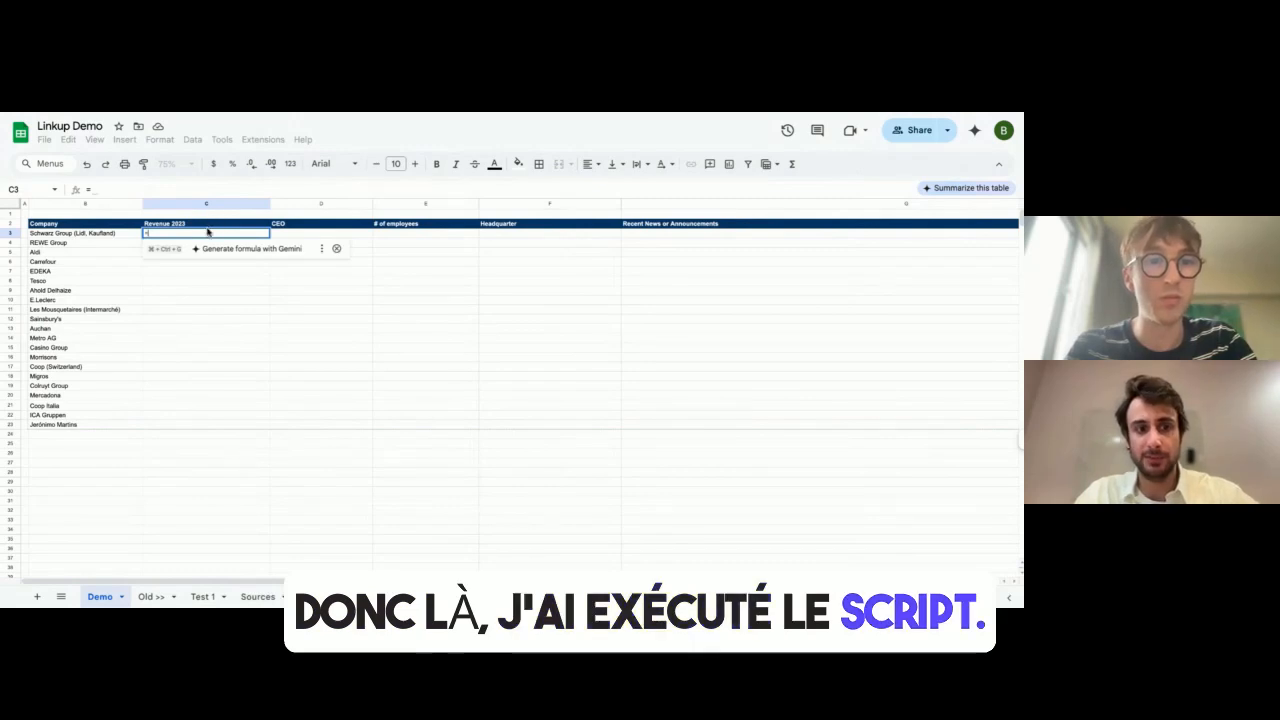
key(Escape)
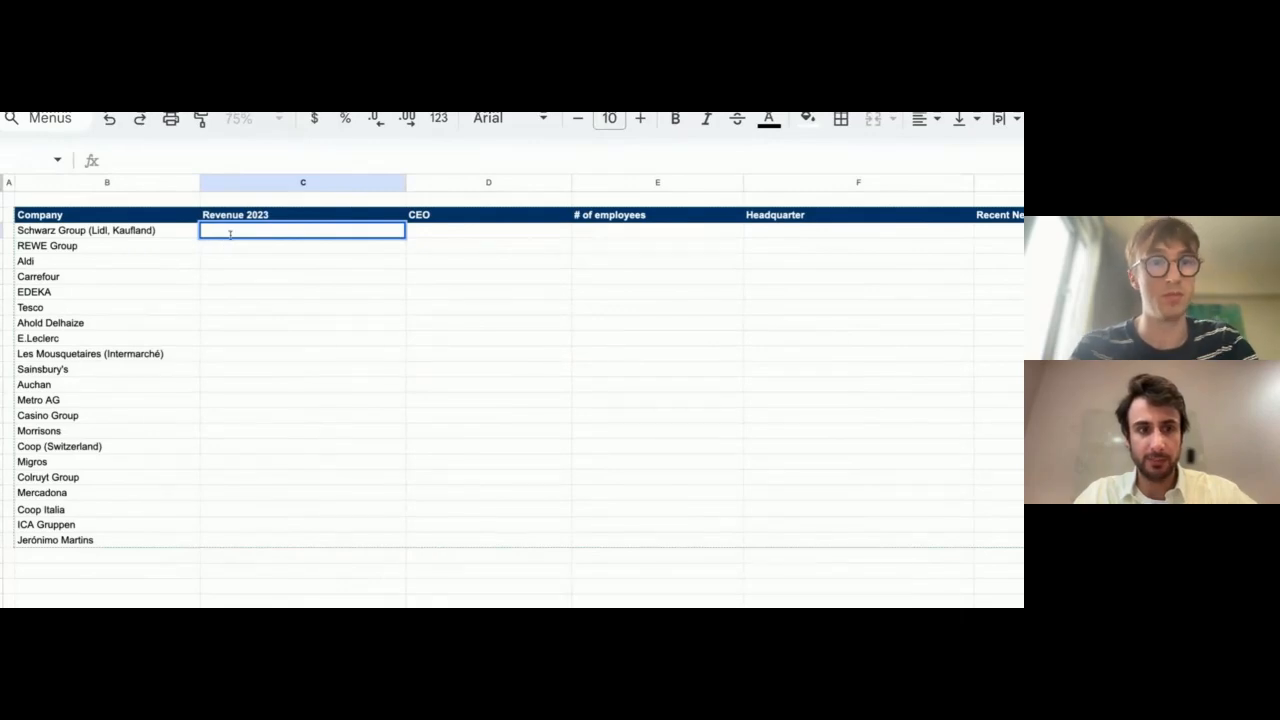
text(LINk)
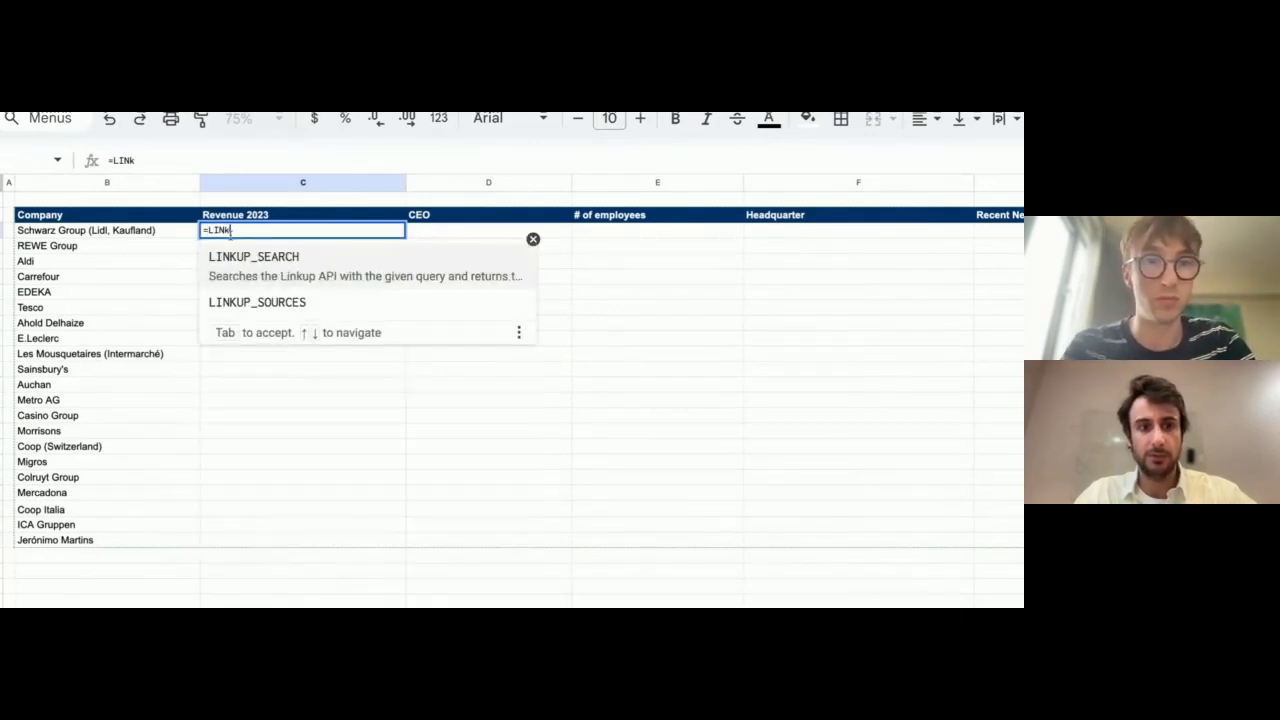
click(305, 256)
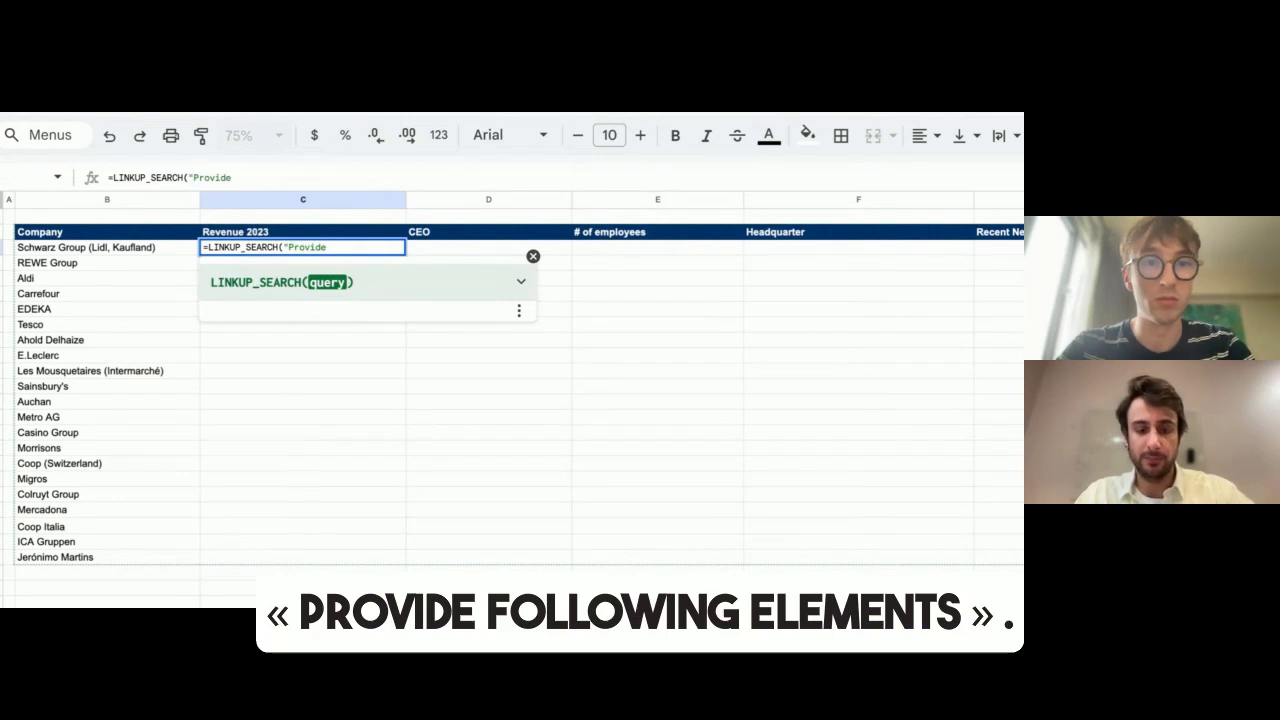
text(following e)
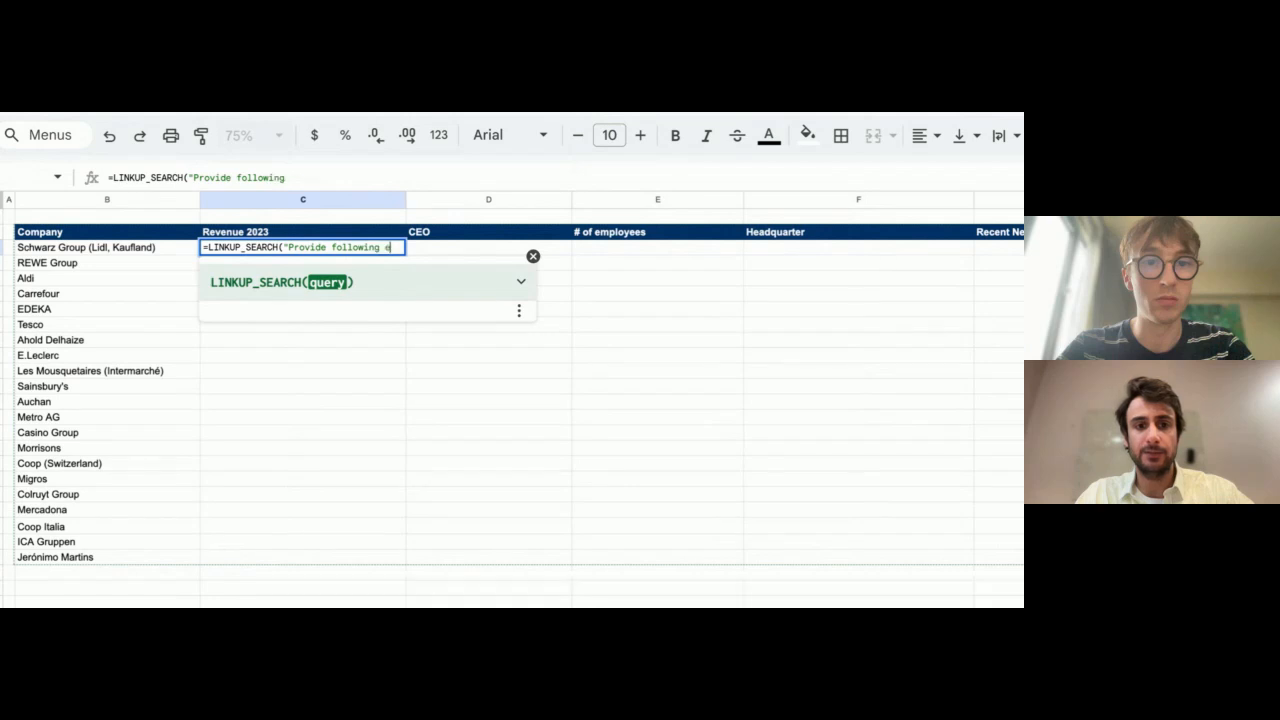
text(lement"&)
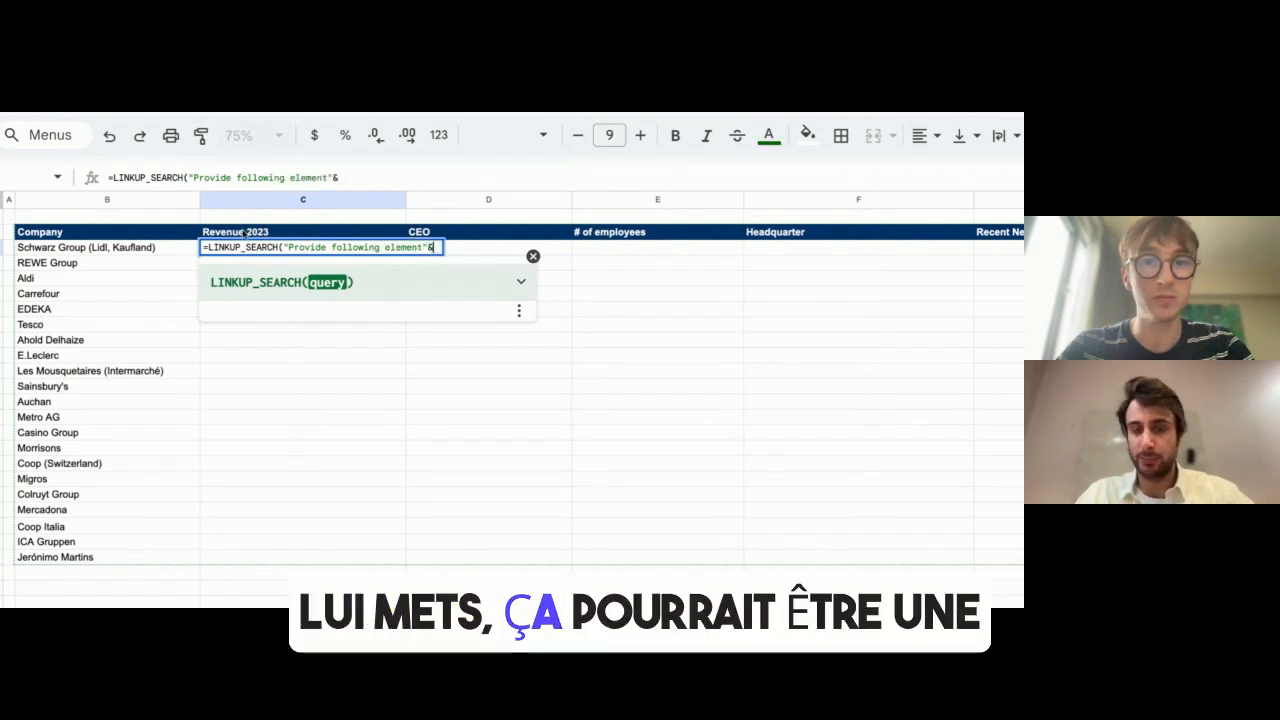
Complete the C3 query with the company and column header references as $B3&C$2, and run the formula
click(158, 252)
text(&)
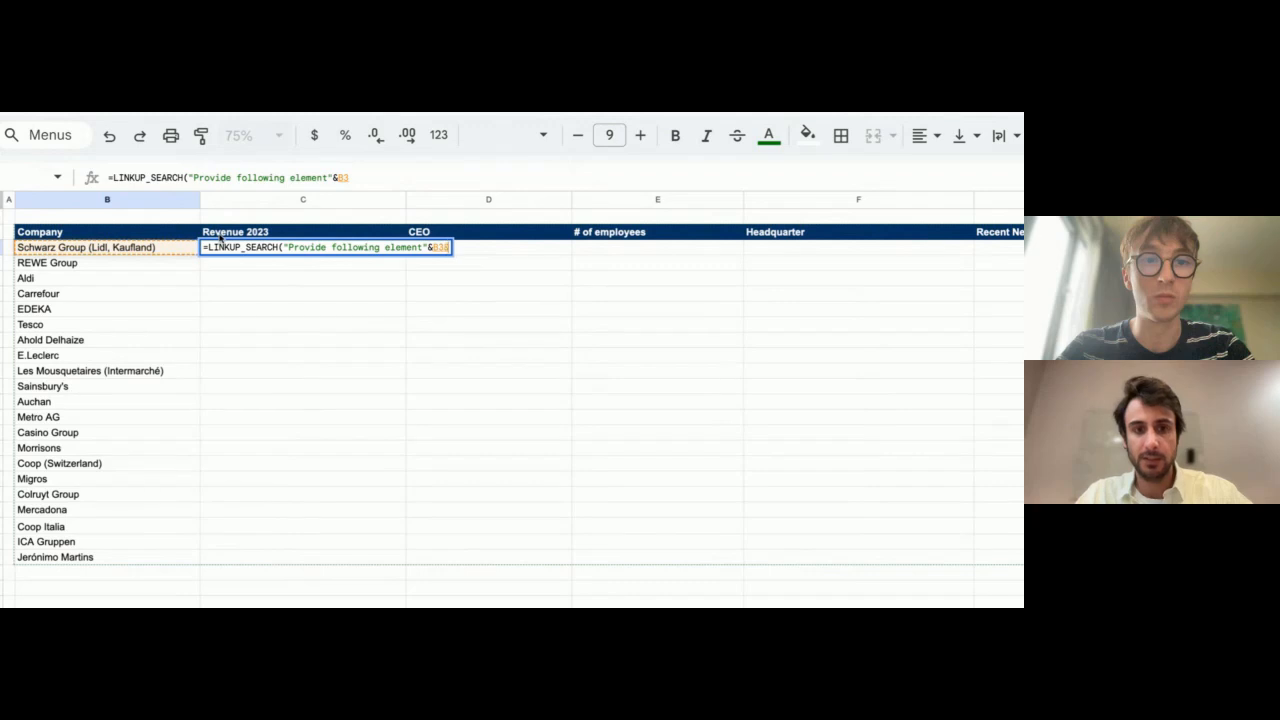
click(246, 236)
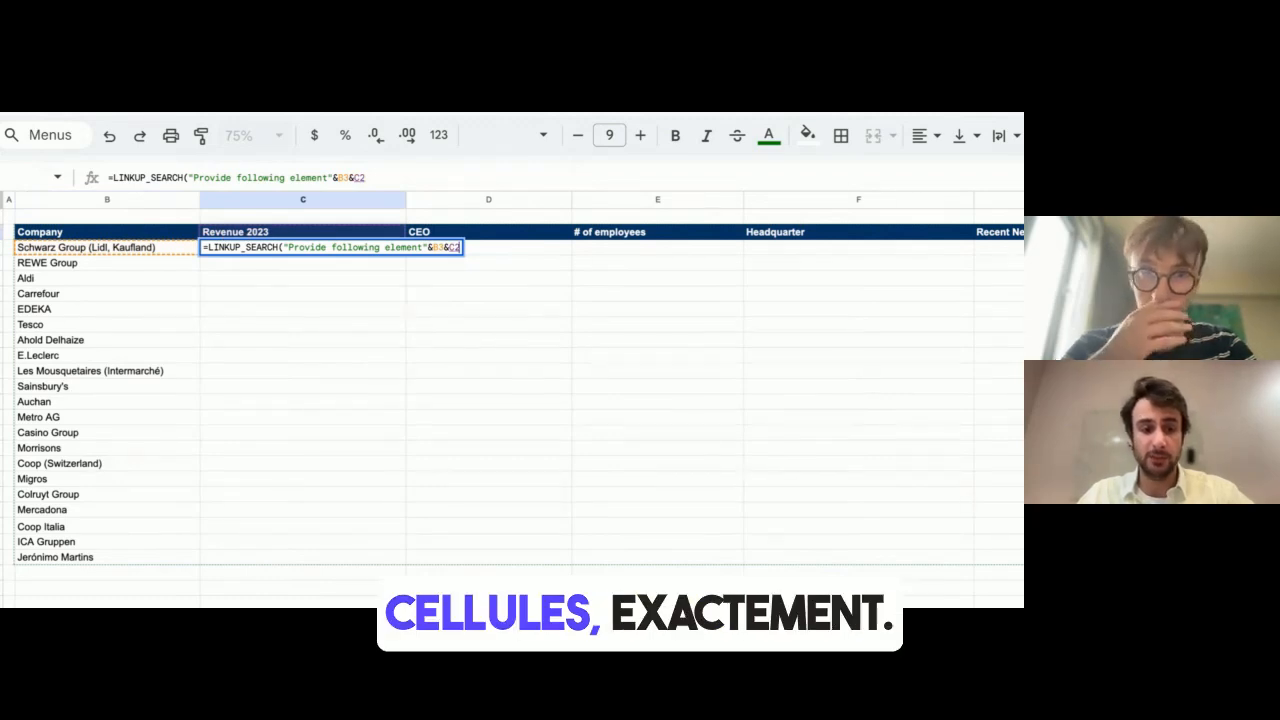
text())
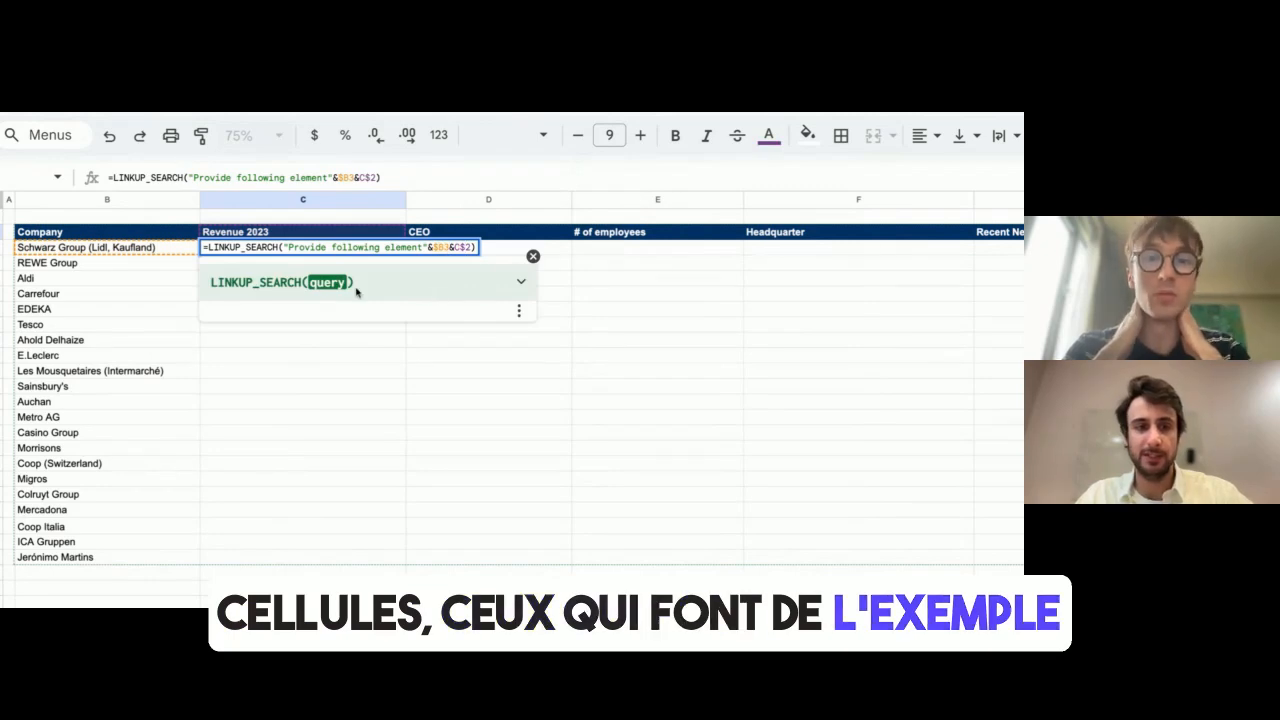
key(Left)
key(Left)
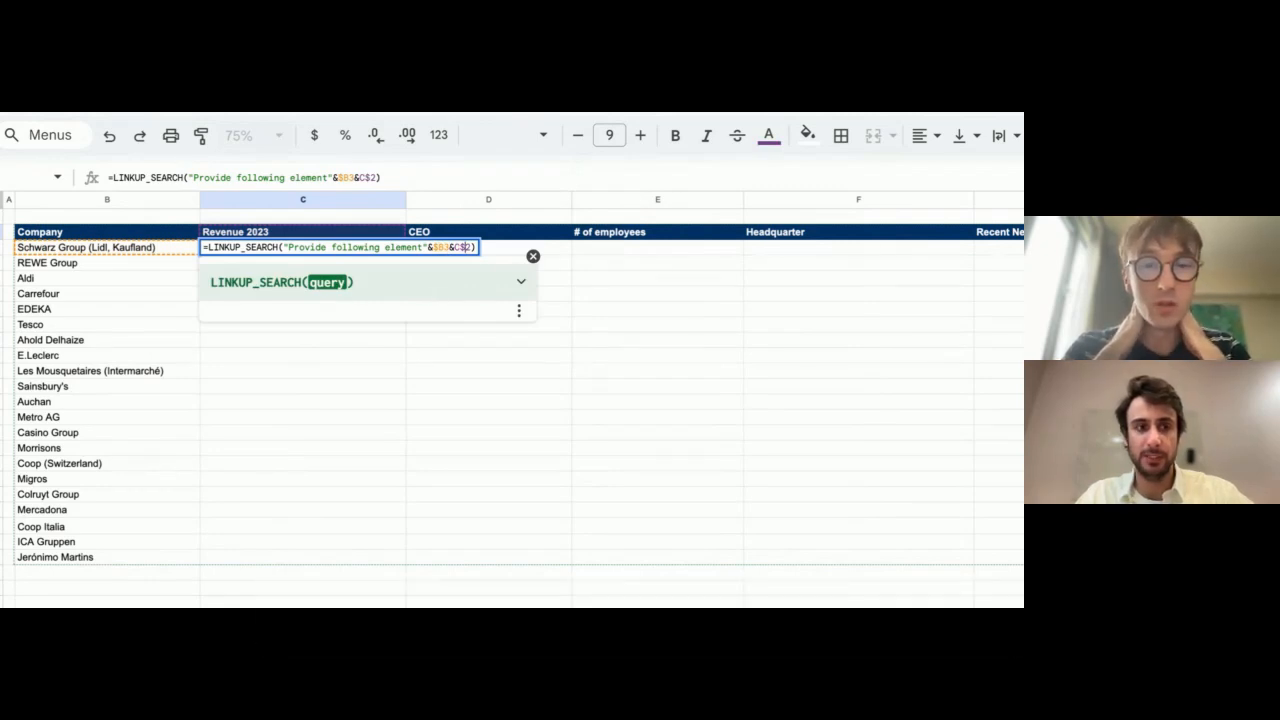
key(Return)
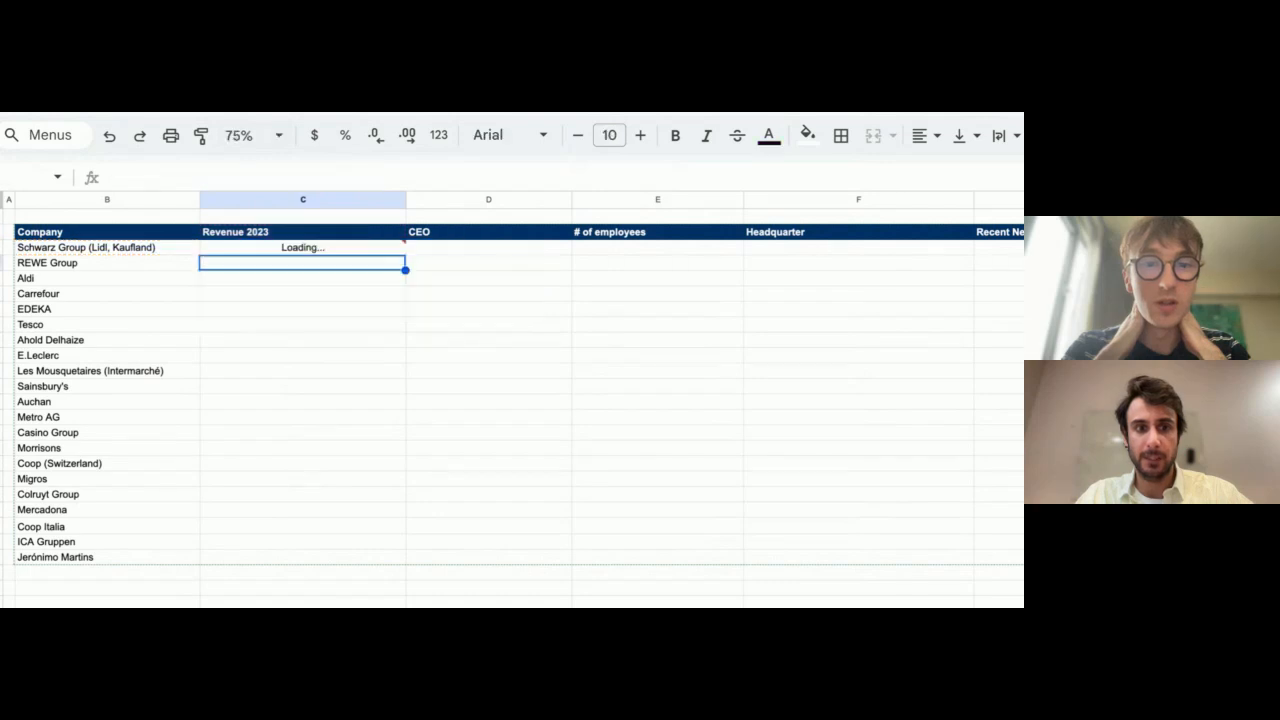
Copy the LINKUP_SEARCH formula from C3 down the Revenue 2023 column through C23 for all companies
click(303, 248)
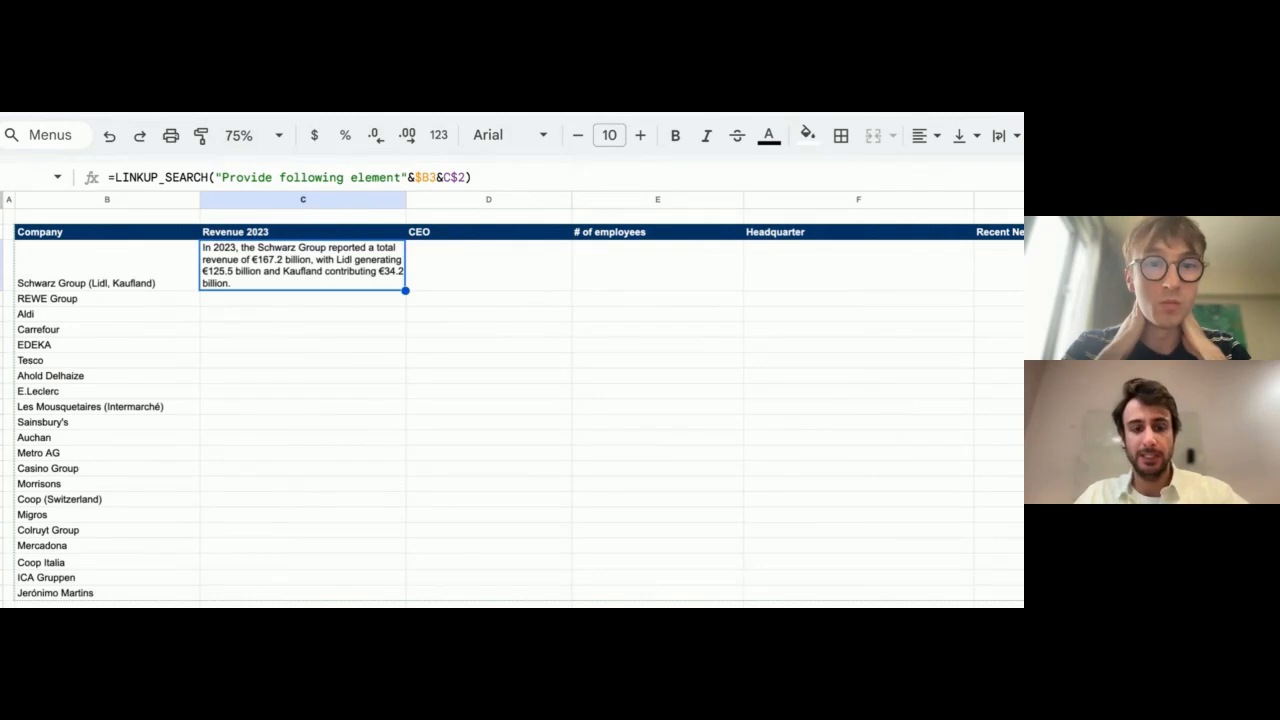
key(Left)
key(ctrl+shift+Down)
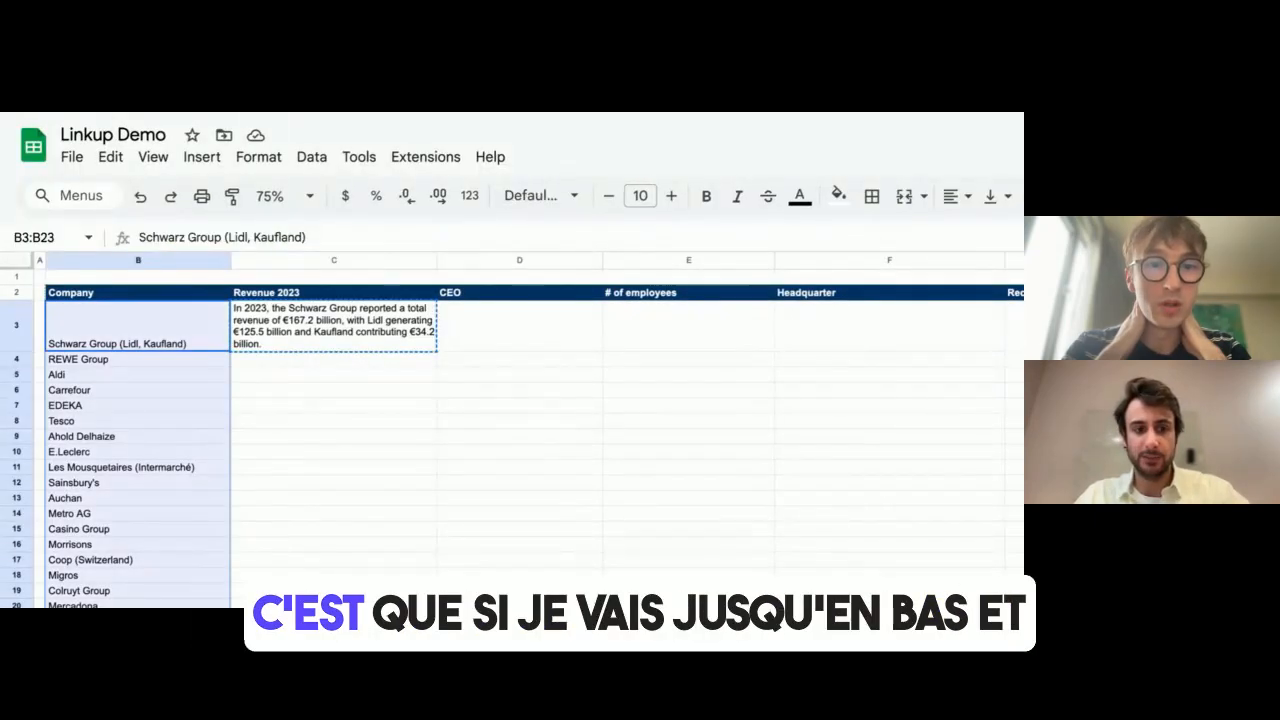
key(ctrl+Down)
key(Right)
key(ctrl+shift+Up)
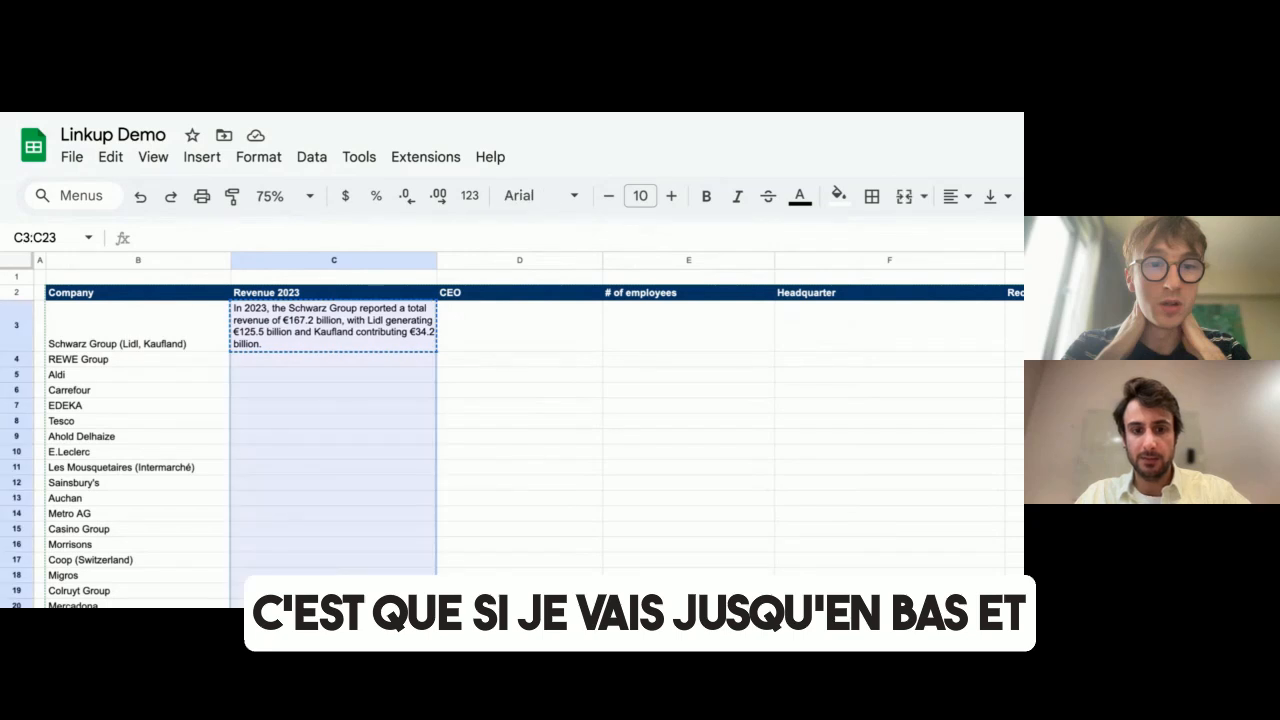
key(ctrl+v)
mouse_move(400, 374)
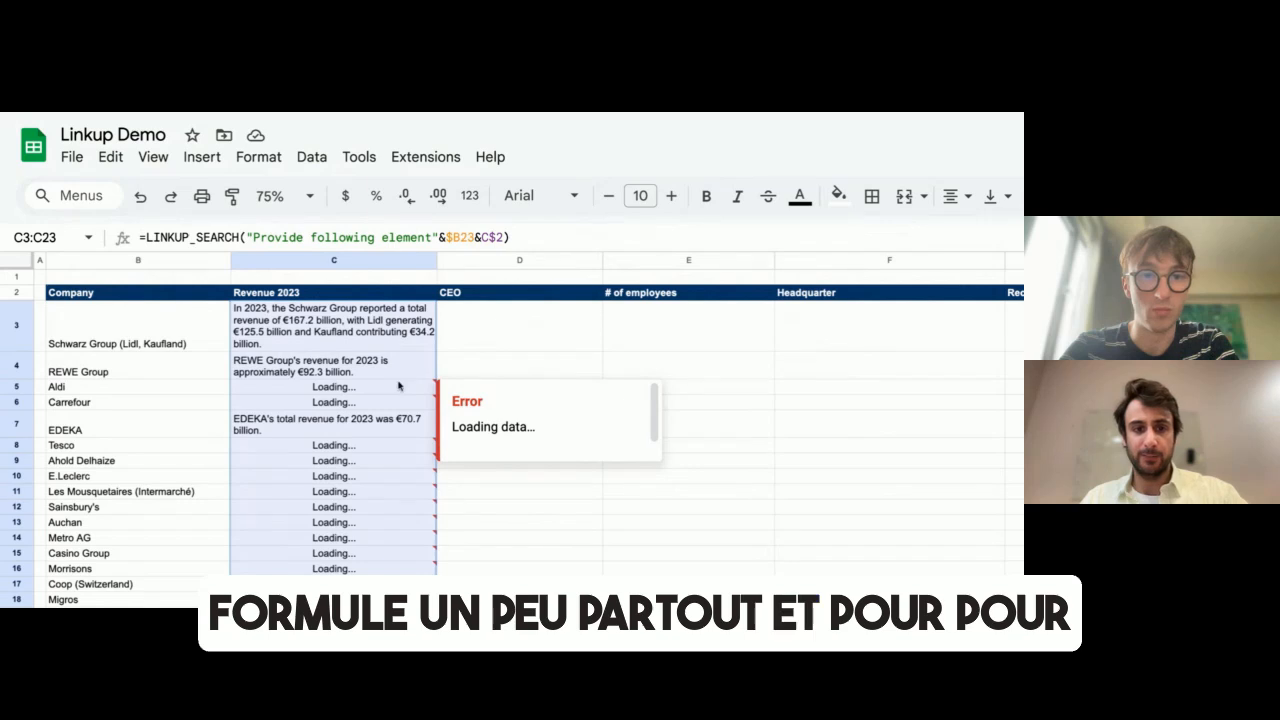
scroll(380, 386, down, 1)
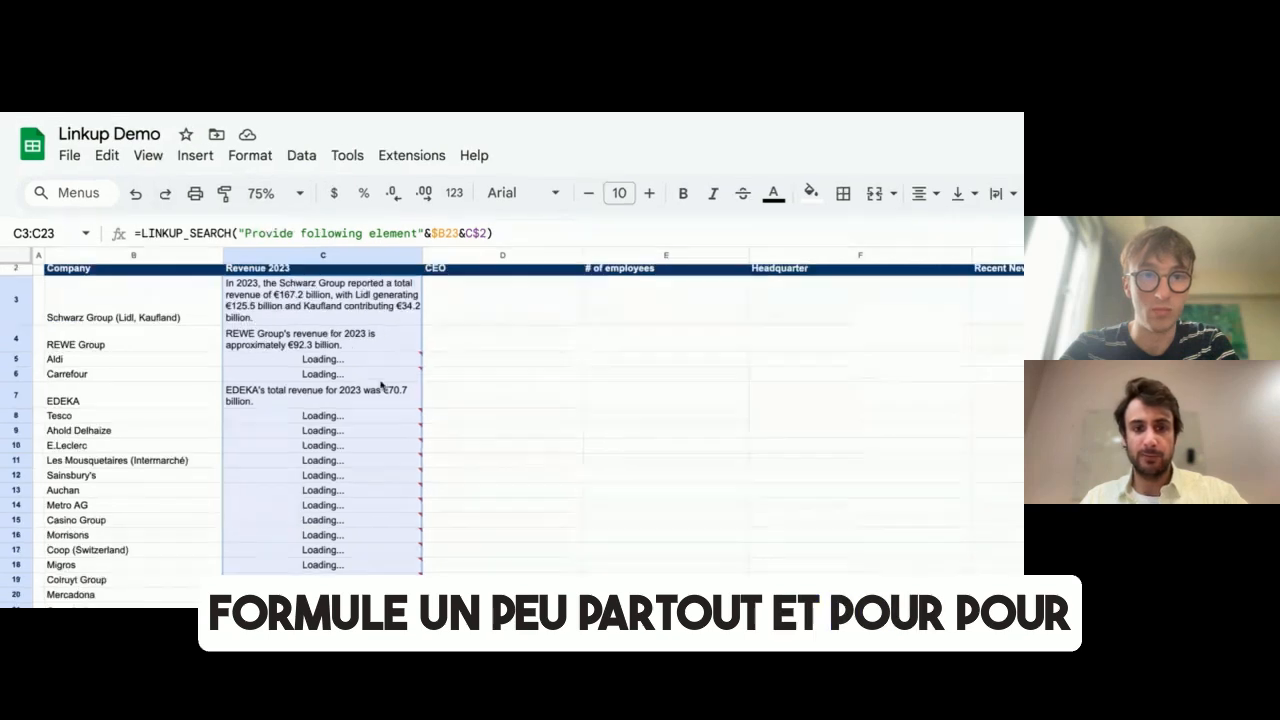
scroll(380, 386, up, 1)
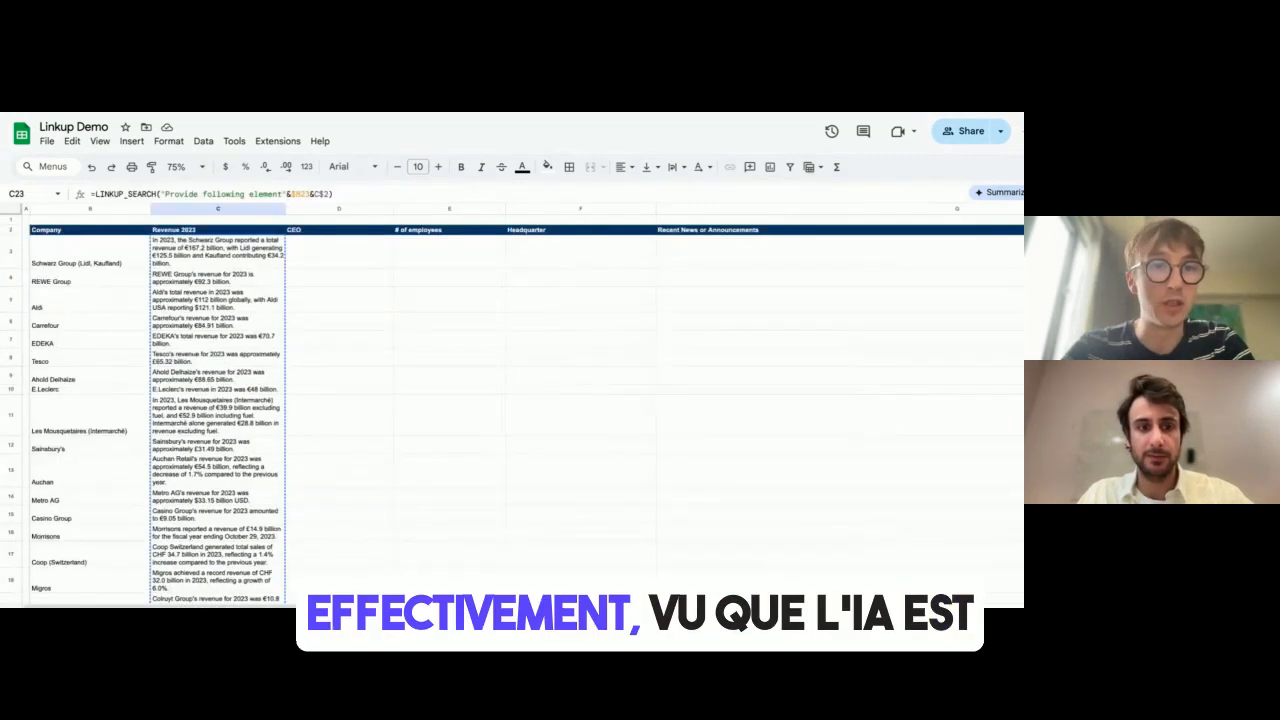
Paste the LINKUP_SEARCH formula across C3:G23 to cover CEO, # of employees, Headquarter and Recent News, and look through the rows
click(218, 252)
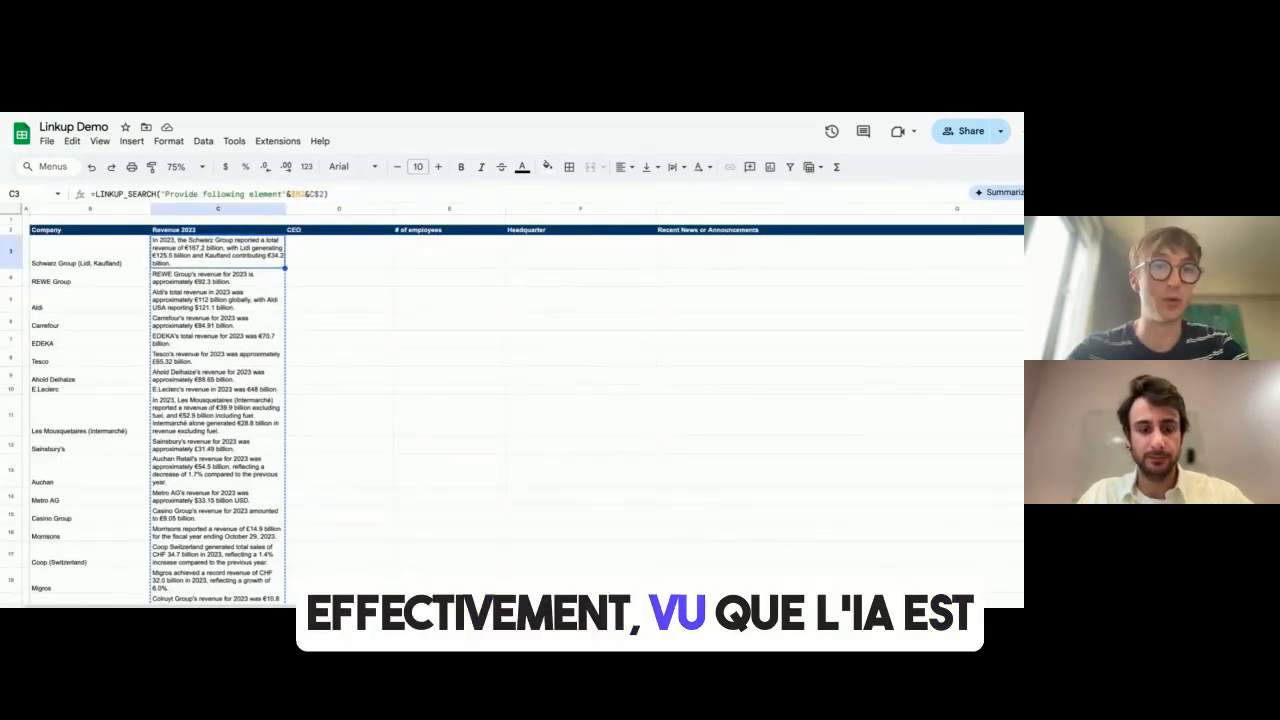
key(shift+Right)
key(shift+Right)
key(shift+Right)
key(shift+Right)
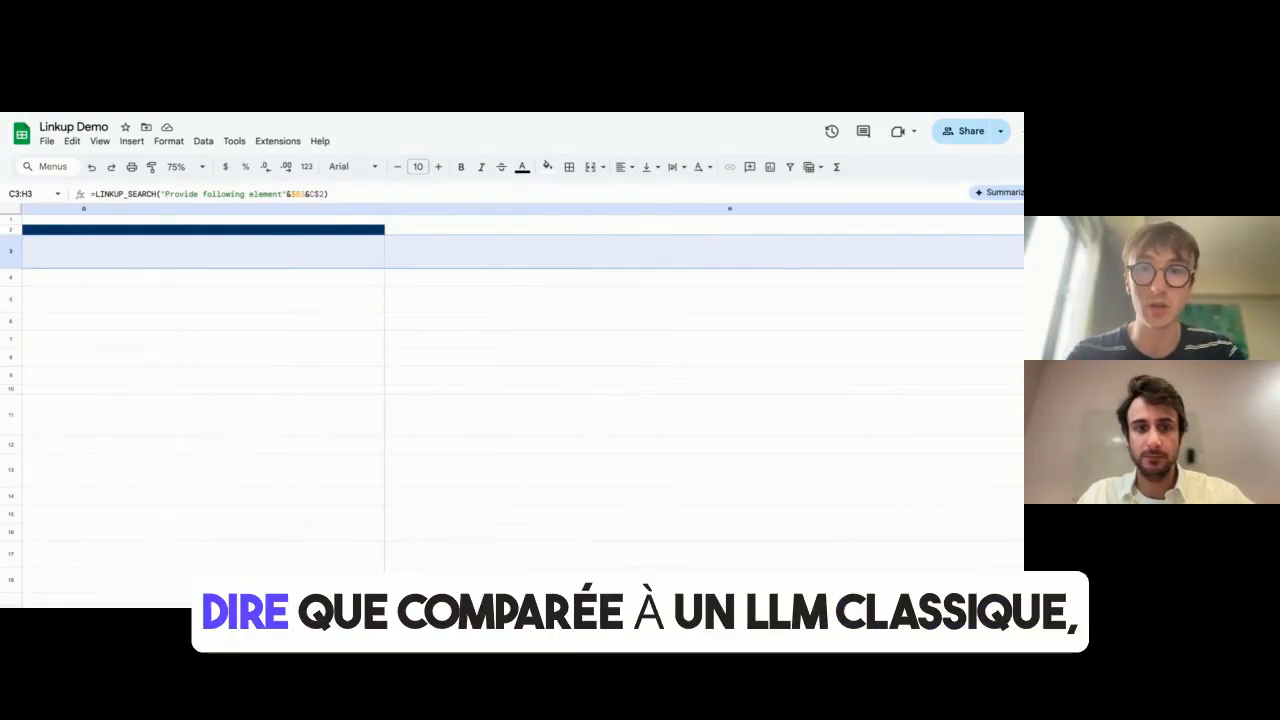
key(ctrl+shift+Down)
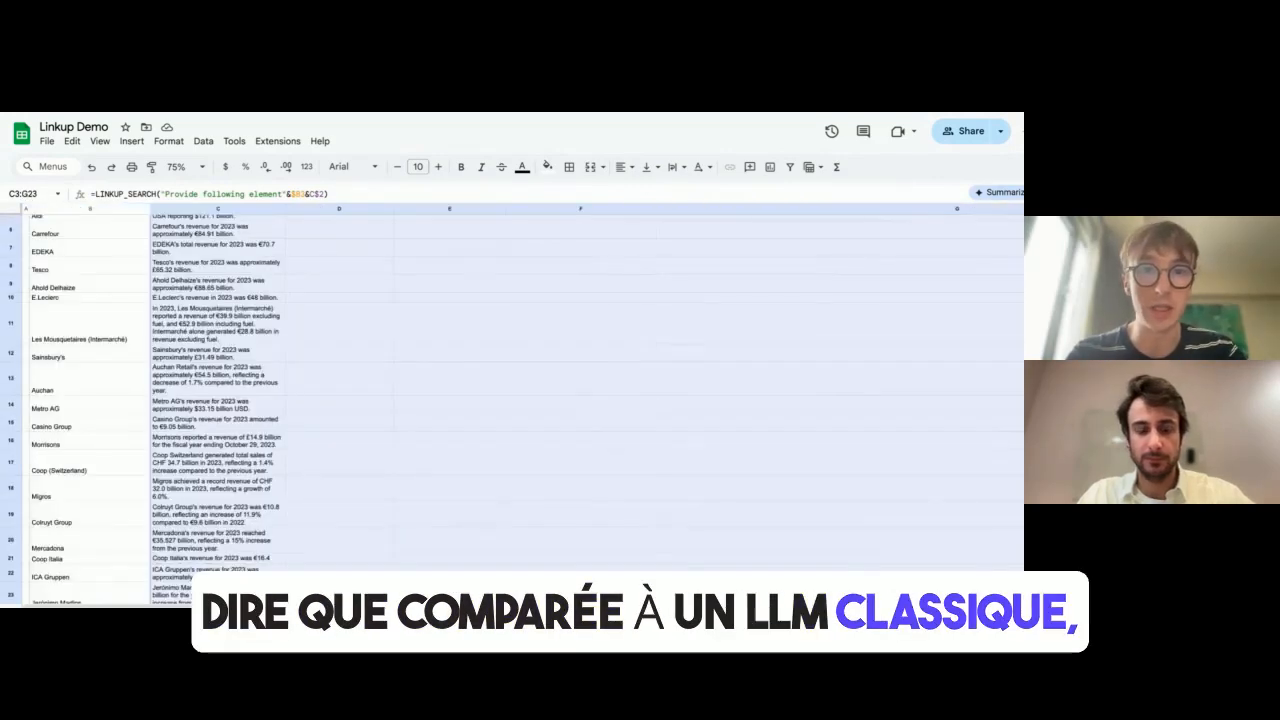
key(ctrl+v)
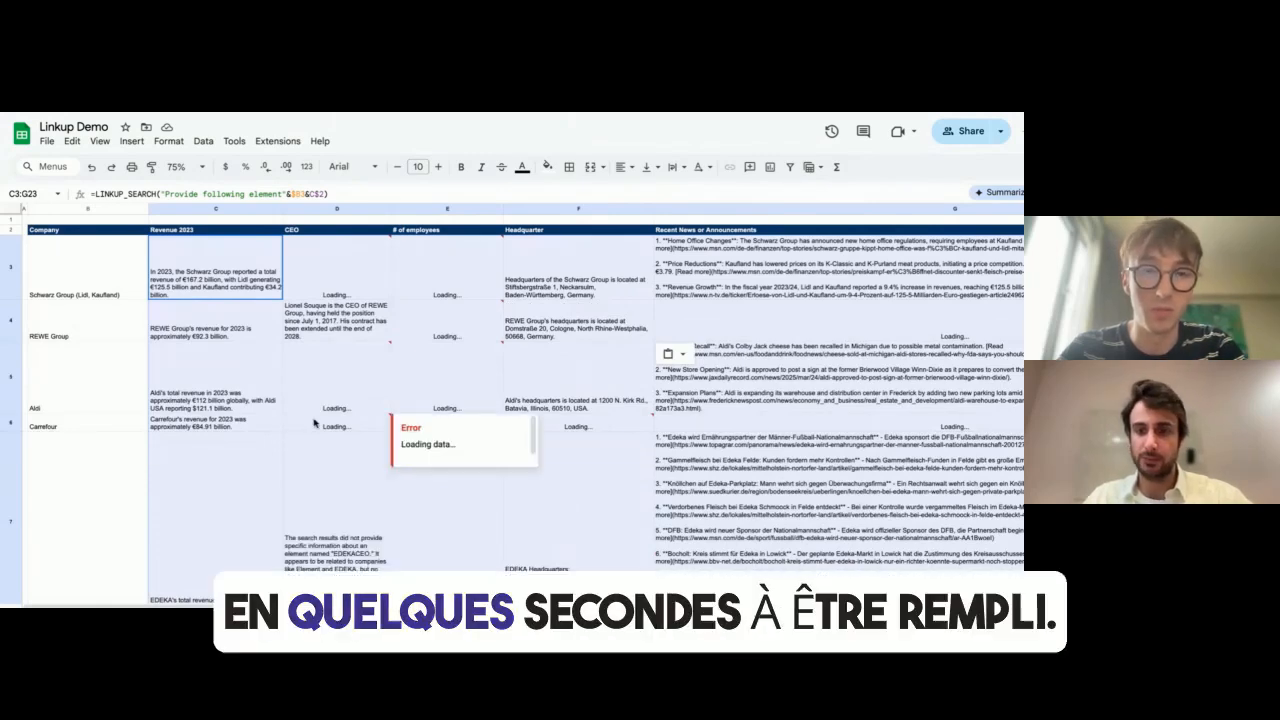
scroll(300, 428, down, 3)
scroll(315, 422, down, 4)
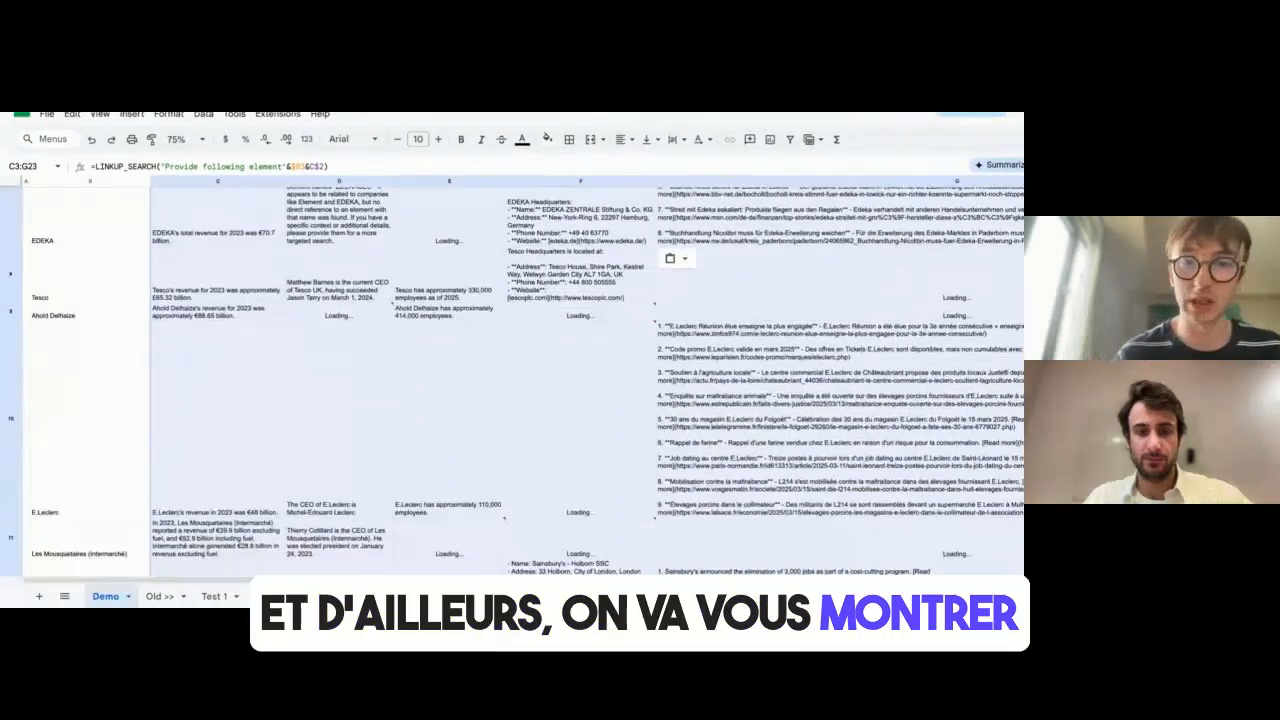
scroll(512, 380, down, 3)
scroll(414, 307, down, 1)
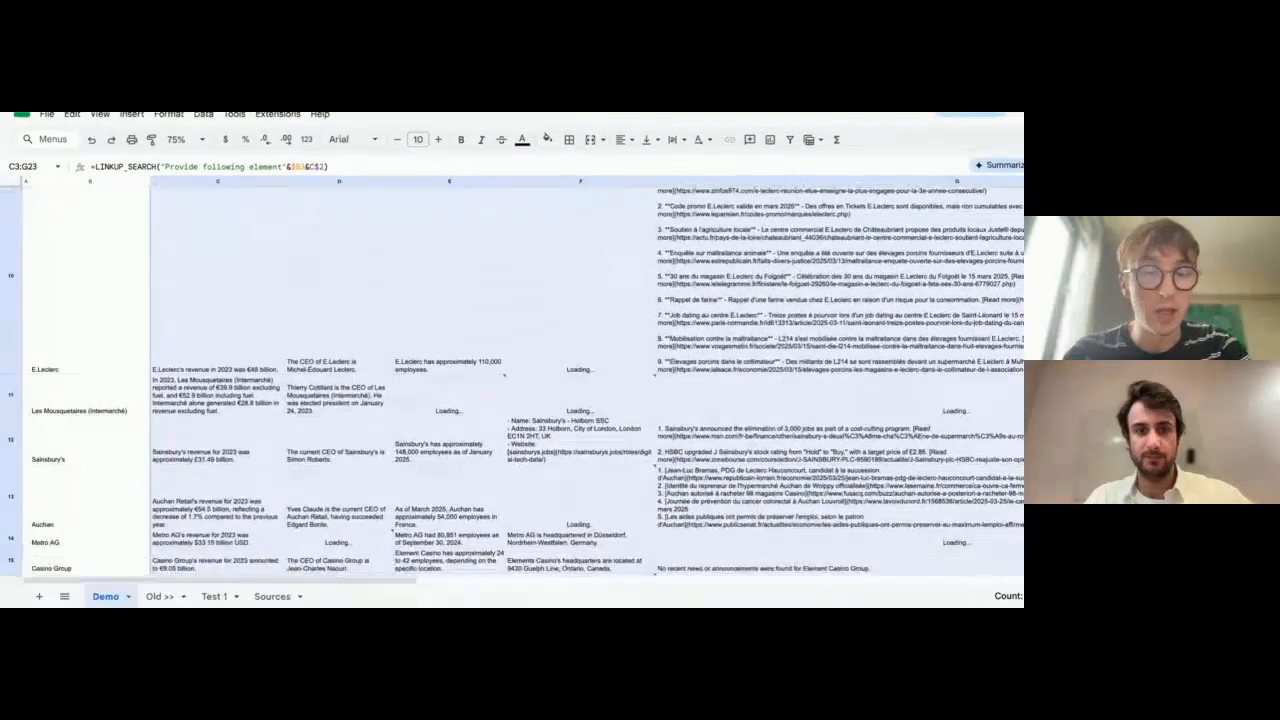